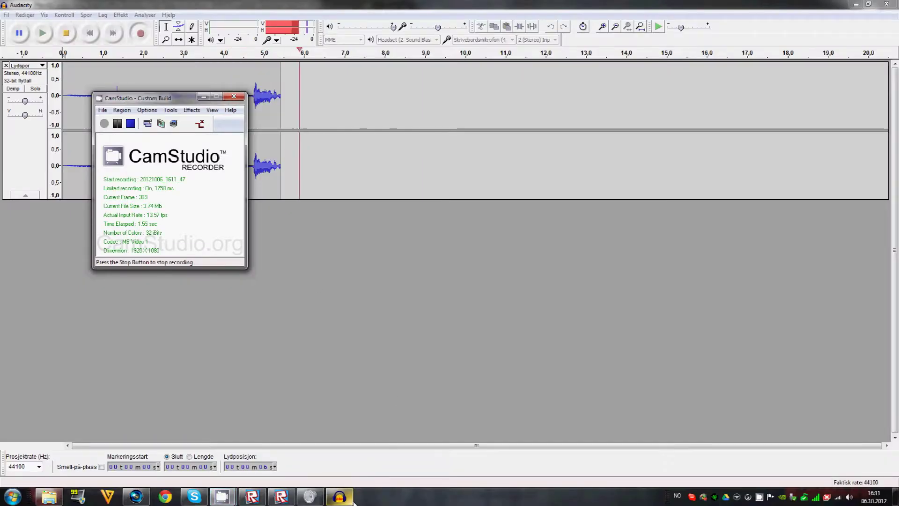
Switch to the Roblox game and look around the fort from near and far around the character.
{"action": "left_click", "coordinate": [284, 497]}
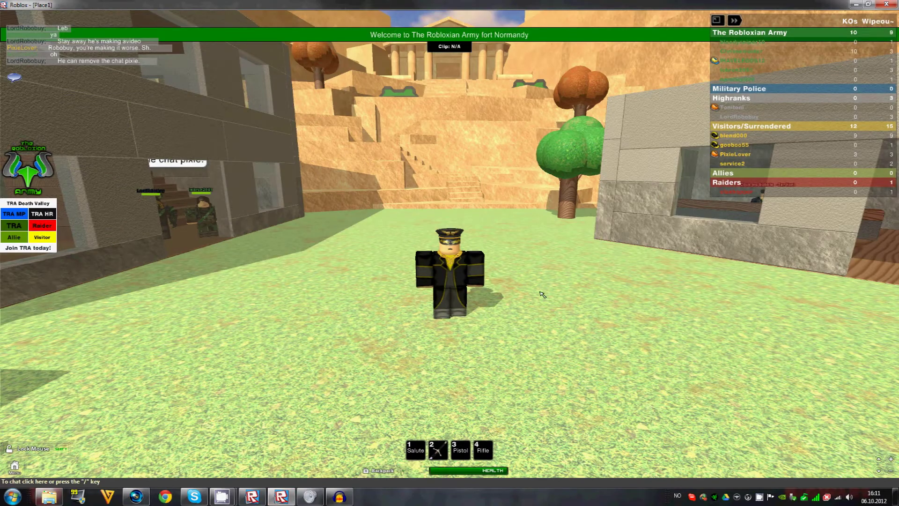
{"action": "scroll", "coordinate": [559, 305], "scroll_direction": "down", "scroll_amount": 10}
{"action": "right_click_drag", "start_coordinate": [560, 305], "coordinate": [559, 305]}
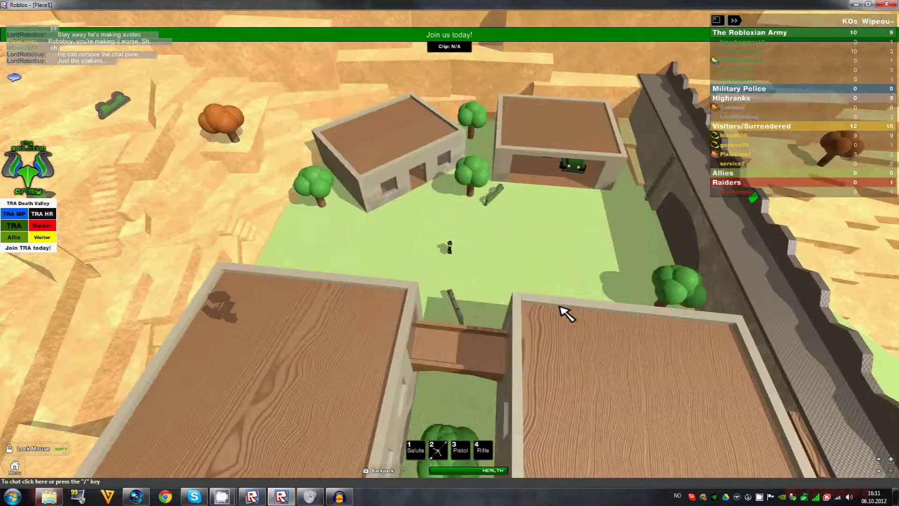
{"action": "scroll", "coordinate": [565, 313], "scroll_direction": "up", "scroll_amount": 10}
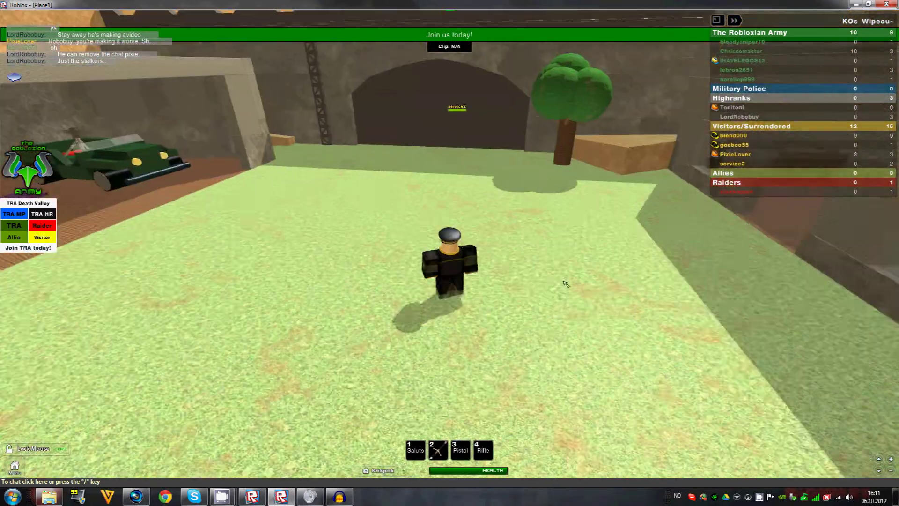
{"action": "key", "text": "w"}
{"action": "right_click_drag", "start_coordinate": [592, 294], "coordinate": [592, 294]}
{"action": "scroll", "coordinate": [593, 295], "scroll_direction": "down", "scroll_amount": 1}
{"action": "key", "text": "s"}
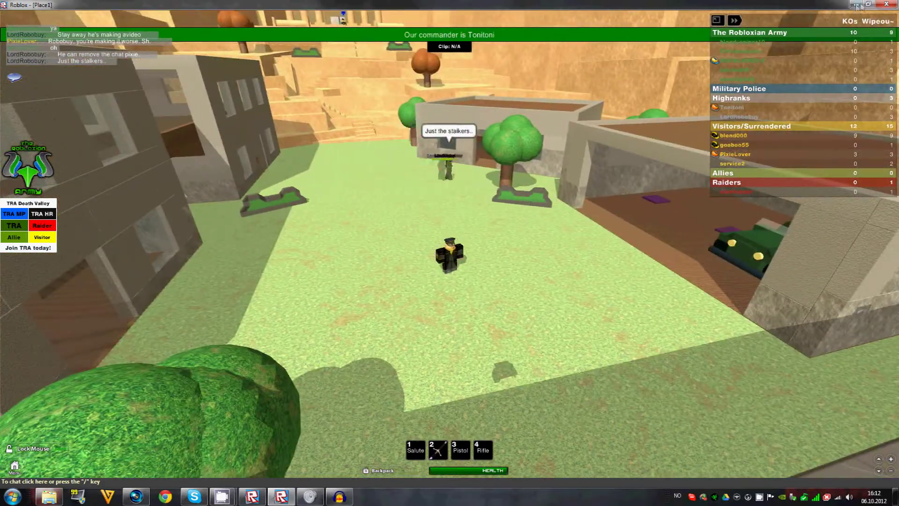
Restore the maximized game window to a smaller floating size, check the view in it, and close the game.
{"action": "left_click", "coordinate": [869, 4]}
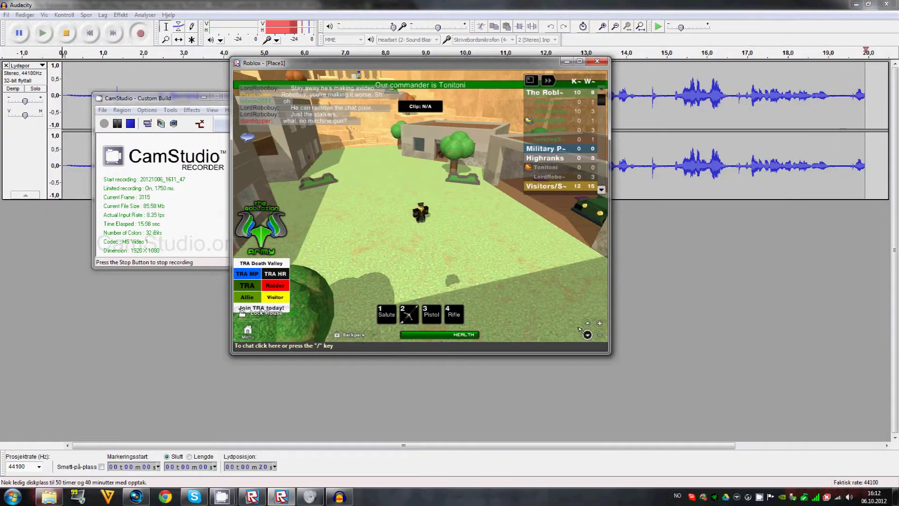
{"action": "left_click_drag", "start_coordinate": [609, 356], "coordinate": [553, 293]}
{"action": "right_click_drag", "start_coordinate": [390, 193], "coordinate": [411, 191]}
{"action": "scroll", "coordinate": [390, 194], "scroll_direction": "up", "scroll_amount": 5}
{"action": "scroll", "coordinate": [411, 191], "scroll_direction": "down", "scroll_amount": 3}
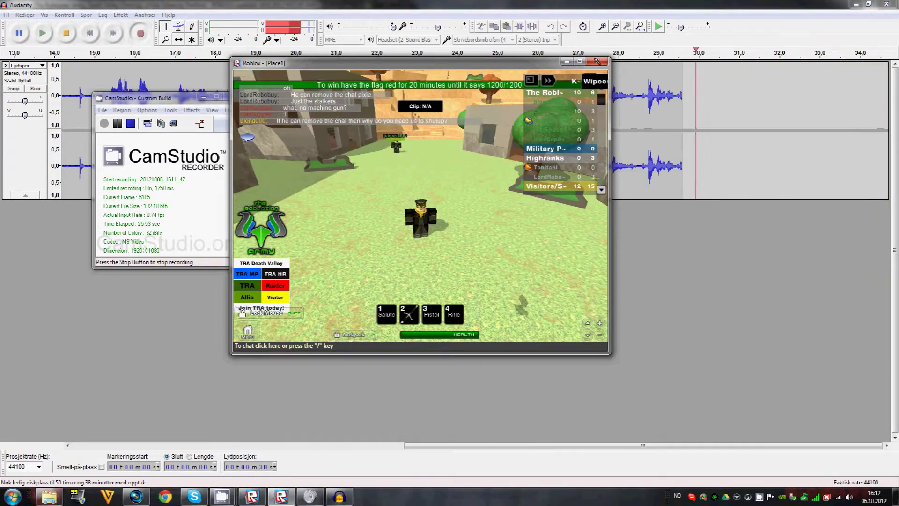
{"action": "left_click", "coordinate": [598, 61]}
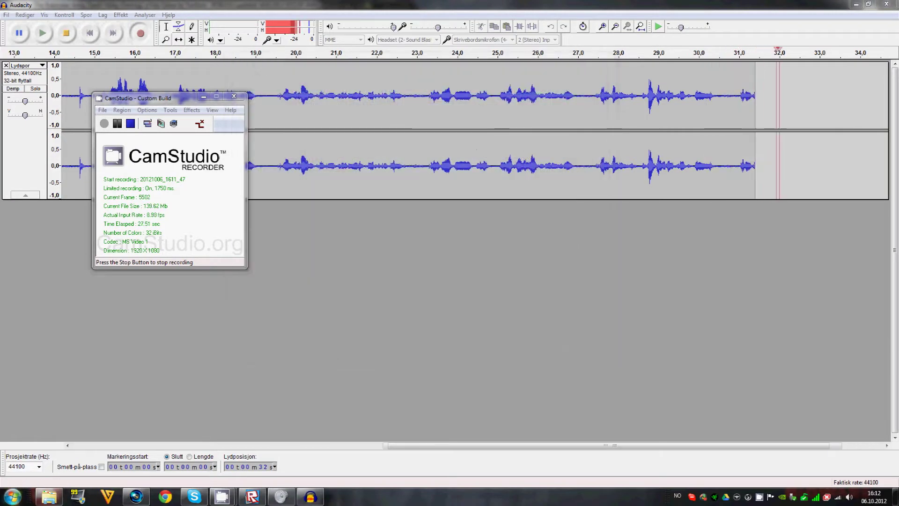
Search the computer for "roblox" and launch ROBLOX Studio.
{"action": "key", "text": "super"}
{"action": "type", "text": "roblox"}
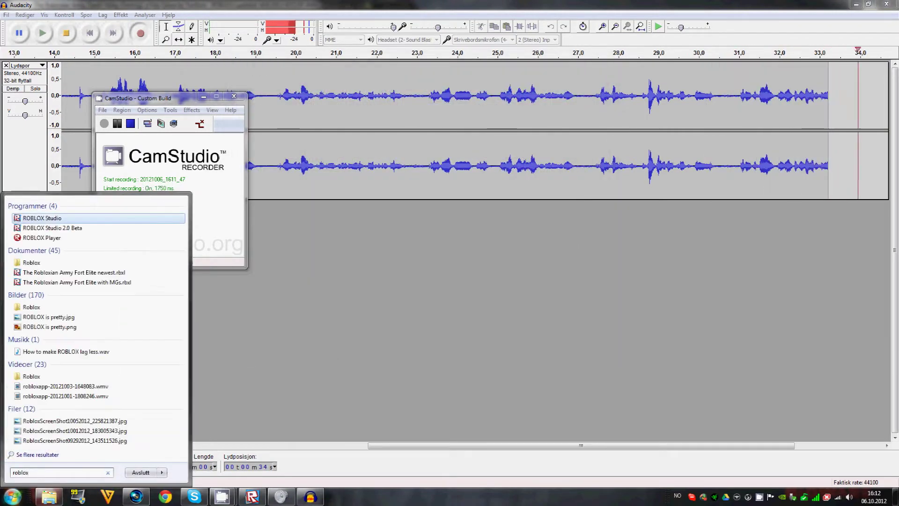
{"action": "left_click", "coordinate": [70, 219]}
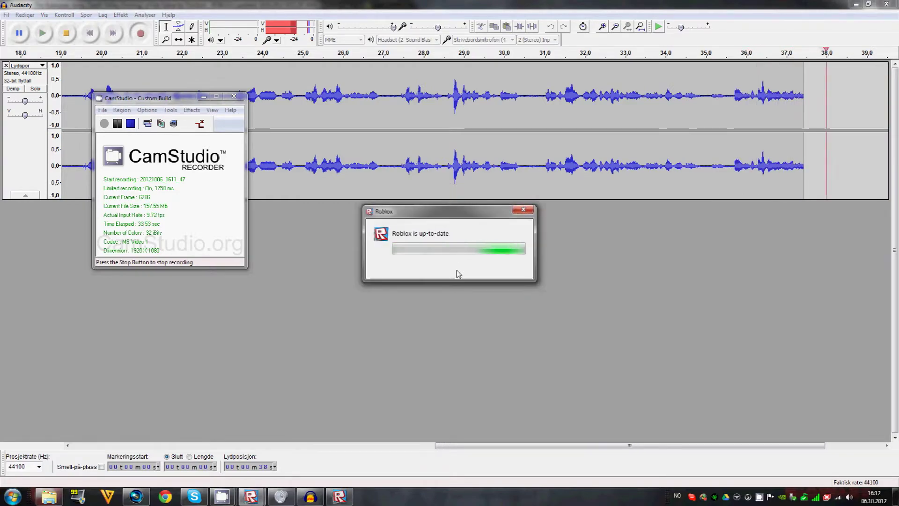
{"action": "left_click", "coordinate": [597, 60]}
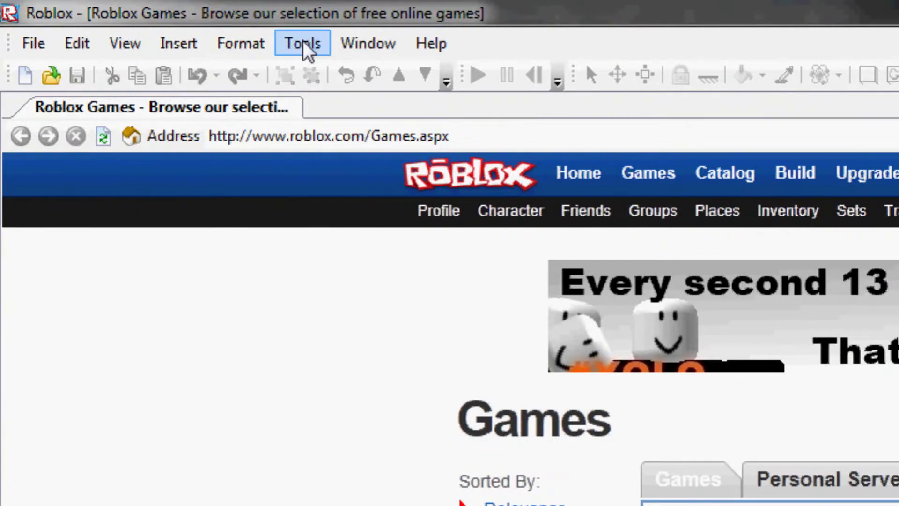
Open the ROBLOX Studio settings, accepting the instability warning, and show the Rendering category.
{"action": "left_click", "coordinate": [303, 44]}
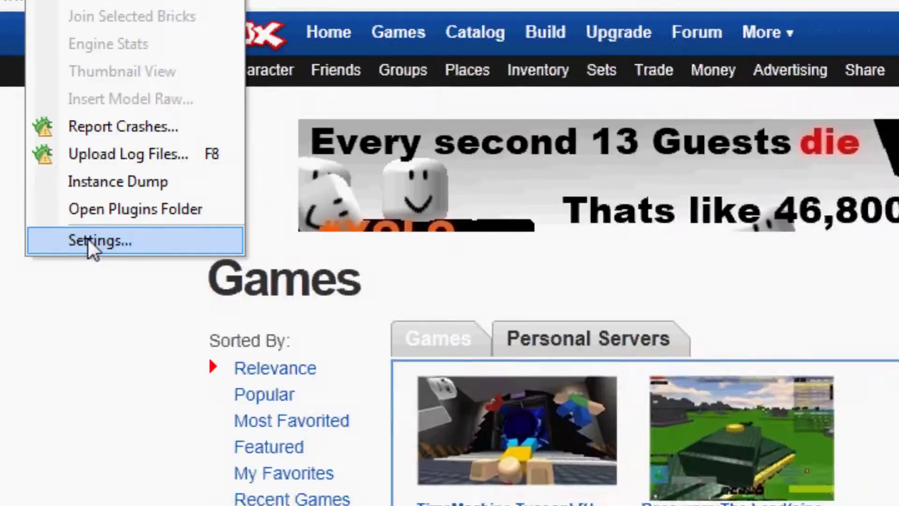
{"action": "left_click", "coordinate": [88, 239]}
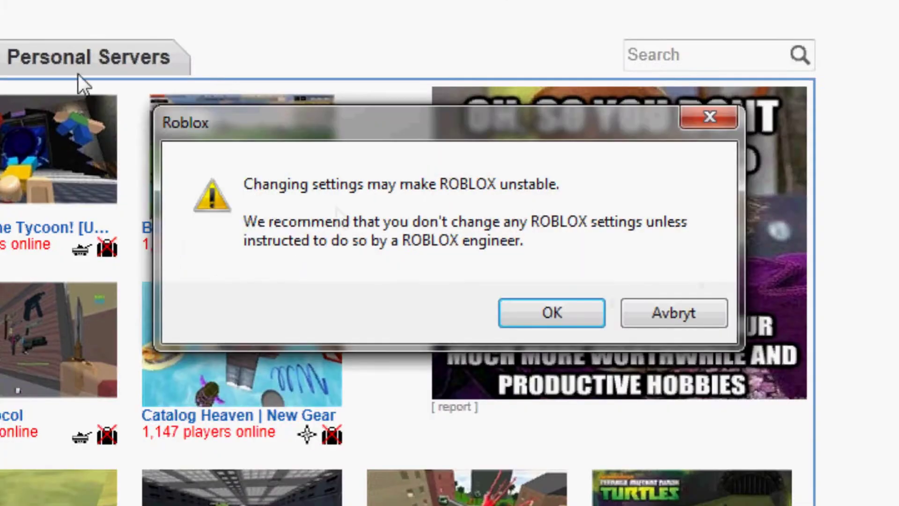
{"action": "left_click", "coordinate": [553, 313]}
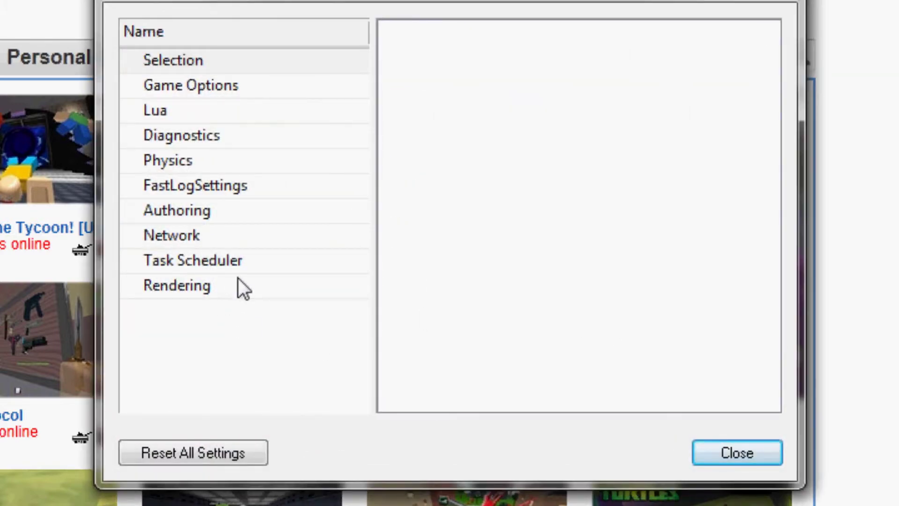
{"action": "left_click", "coordinate": [206, 291]}
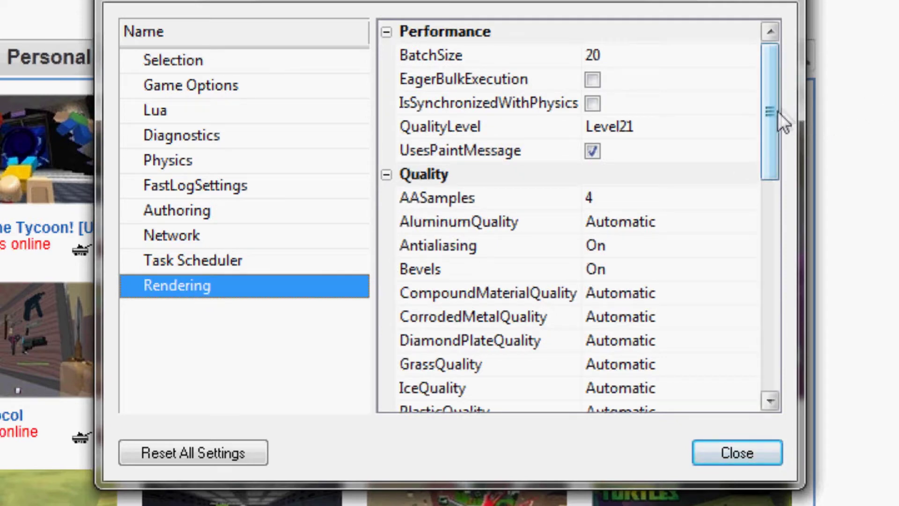
Set the rendering QualityLevel to Level01.
{"action": "left_click_drag", "start_coordinate": [769, 100], "coordinate": [777, 71]}
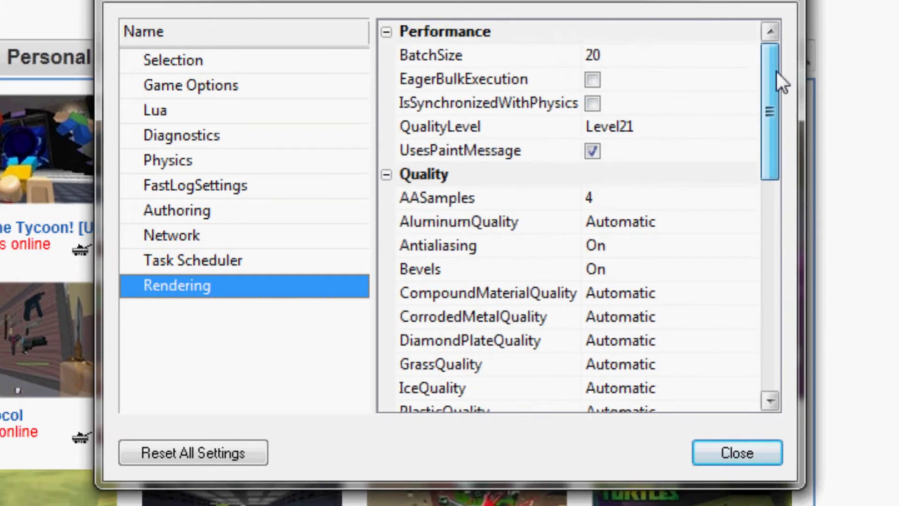
{"action": "left_click", "coordinate": [747, 131]}
{"action": "left_click", "coordinate": [748, 127]}
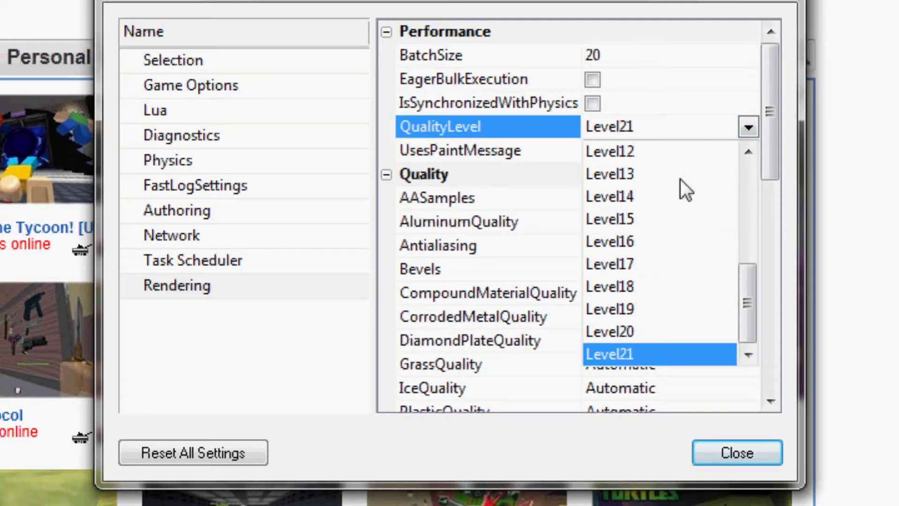
{"action": "left_click_drag", "start_coordinate": [748, 302], "coordinate": [672, 147]}
{"action": "left_click", "coordinate": [659, 180]}
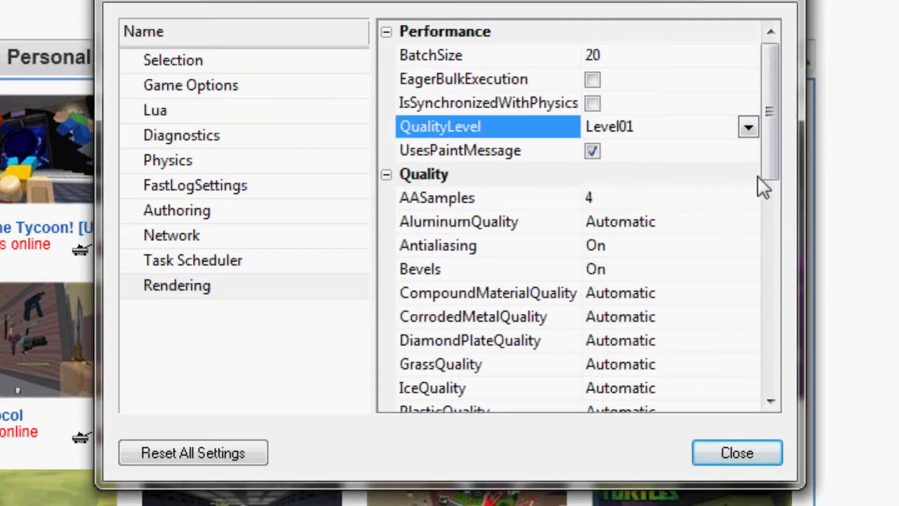
Set AASamples to None and AluminumQuality to Low in the Quality group.
{"action": "left_click_drag", "start_coordinate": [771, 139], "coordinate": [773, 149]}
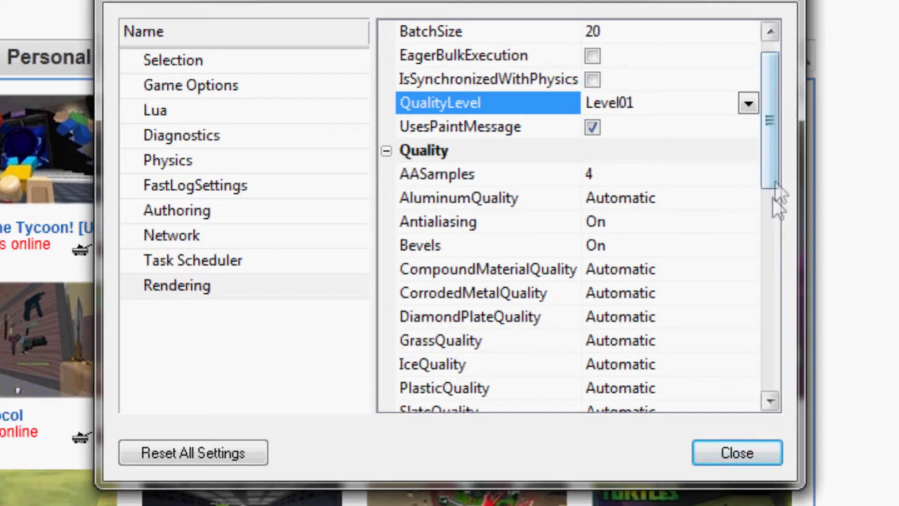
{"action": "left_click_drag", "start_coordinate": [772, 112], "coordinate": [721, 145]}
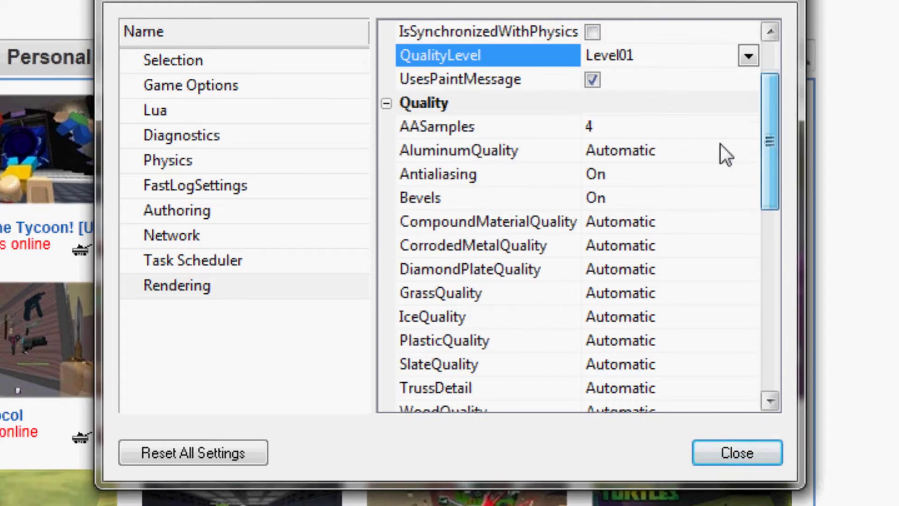
{"action": "left_click", "coordinate": [748, 129]}
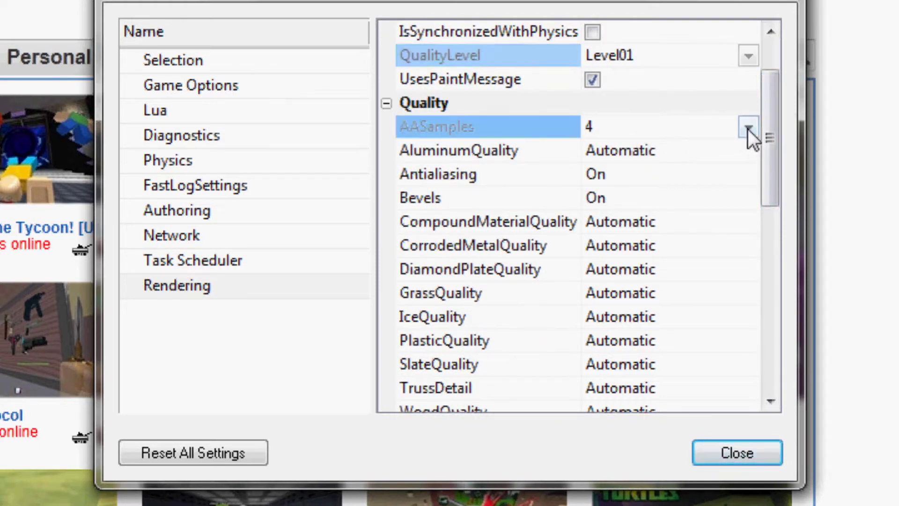
{"action": "left_click", "coordinate": [748, 128]}
{"action": "left_click", "coordinate": [656, 155]}
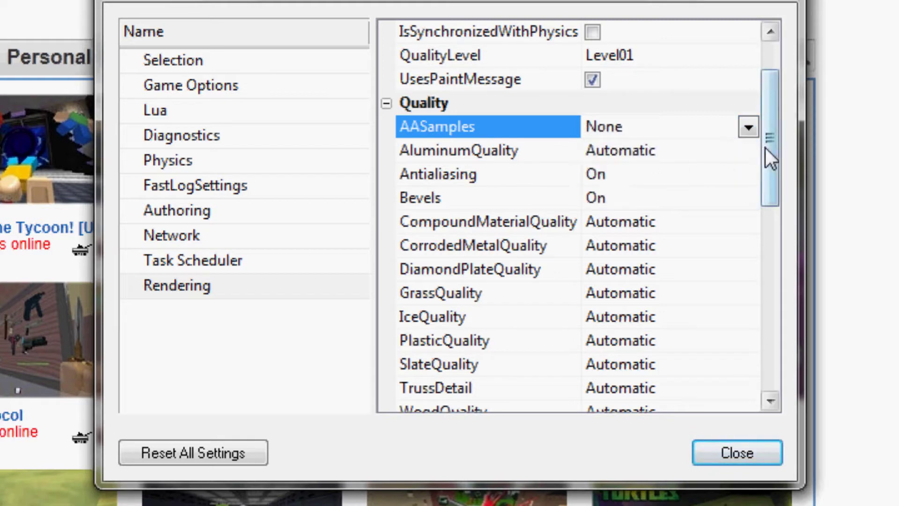
{"action": "left_click", "coordinate": [747, 149]}
{"action": "left_click", "coordinate": [748, 151]}
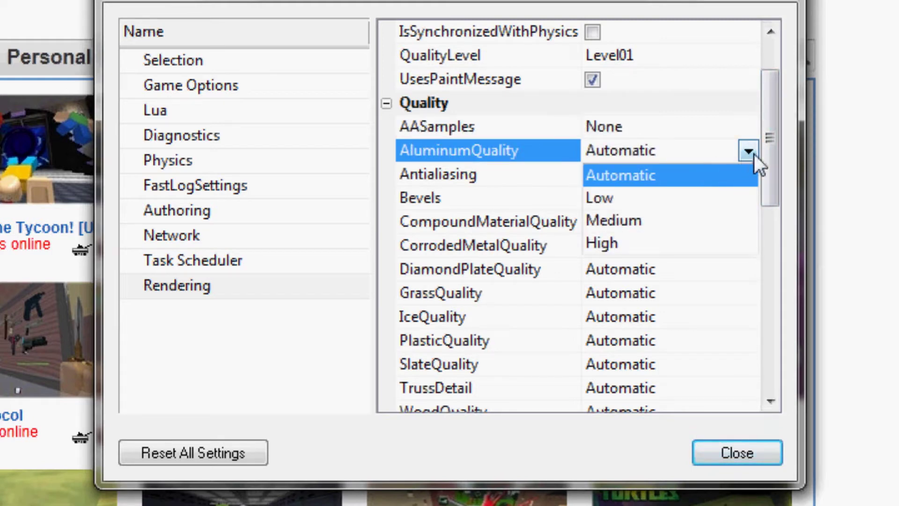
{"action": "left_click", "coordinate": [636, 202]}
Set both Antialiasing and Bevels to Off.
{"action": "left_click", "coordinate": [755, 178]}
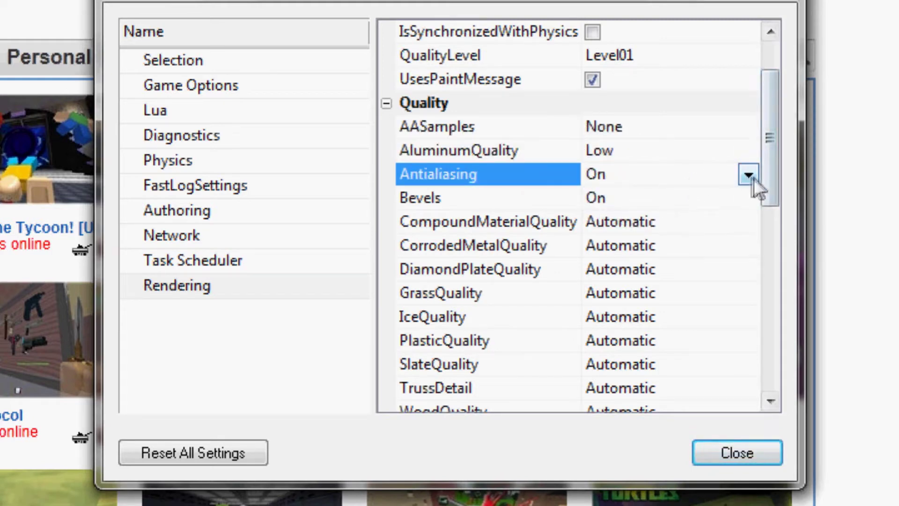
{"action": "left_click", "coordinate": [750, 175]}
{"action": "left_click", "coordinate": [643, 215]}
{"action": "left_click", "coordinate": [742, 199]}
{"action": "left_click", "coordinate": [748, 199]}
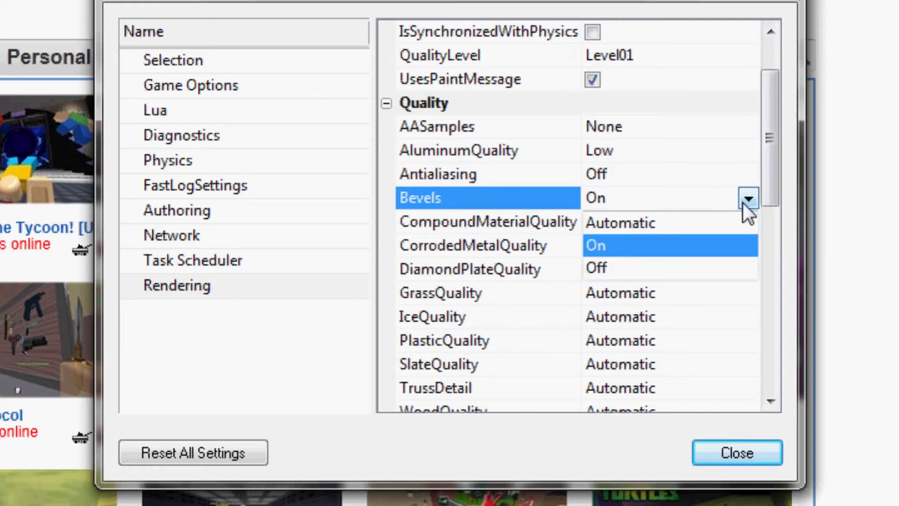
{"action": "left_click", "coordinate": [628, 269]}
Set CompoundMaterialQuality and CorrodedMetalQuality to Low.
{"action": "scroll", "coordinate": [776, 178], "scroll_direction": "down", "scroll_amount": 1}
{"action": "left_click", "coordinate": [749, 156]}
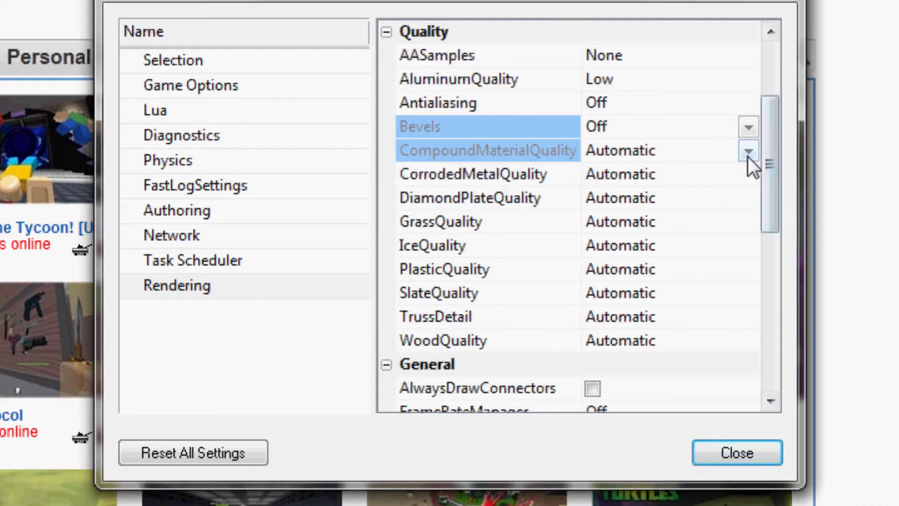
{"action": "left_click", "coordinate": [749, 152]}
{"action": "left_click", "coordinate": [611, 198]}
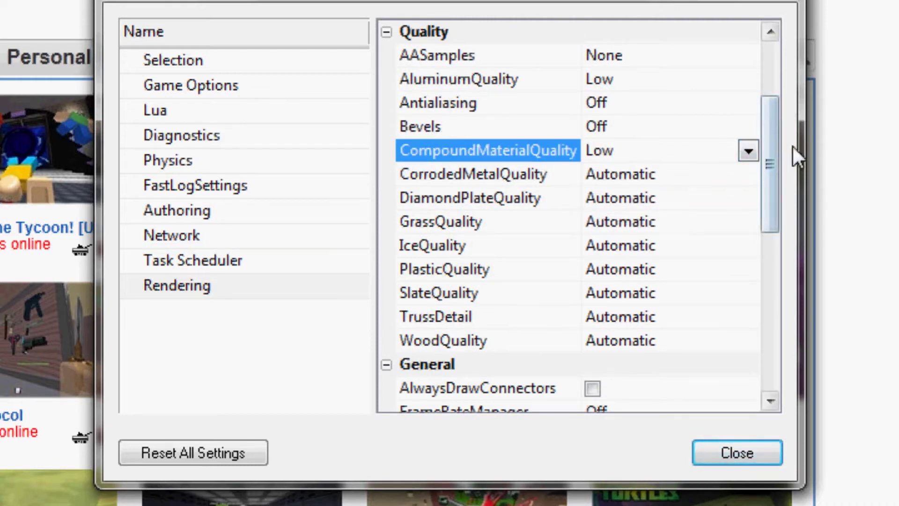
{"action": "scroll", "coordinate": [770, 192], "scroll_direction": "down", "scroll_amount": 1}
{"action": "left_click", "coordinate": [745, 83]}
{"action": "left_click", "coordinate": [749, 81]}
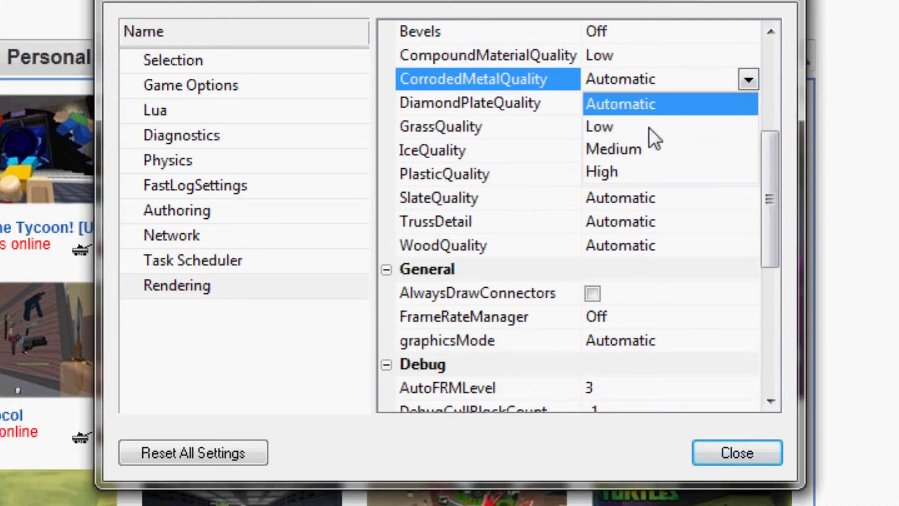
{"action": "left_click", "coordinate": [649, 126]}
Set Shadow to Off in the Debug group of the rendering settings.
{"action": "left_click_drag", "start_coordinate": [773, 197], "coordinate": [769, 370]}
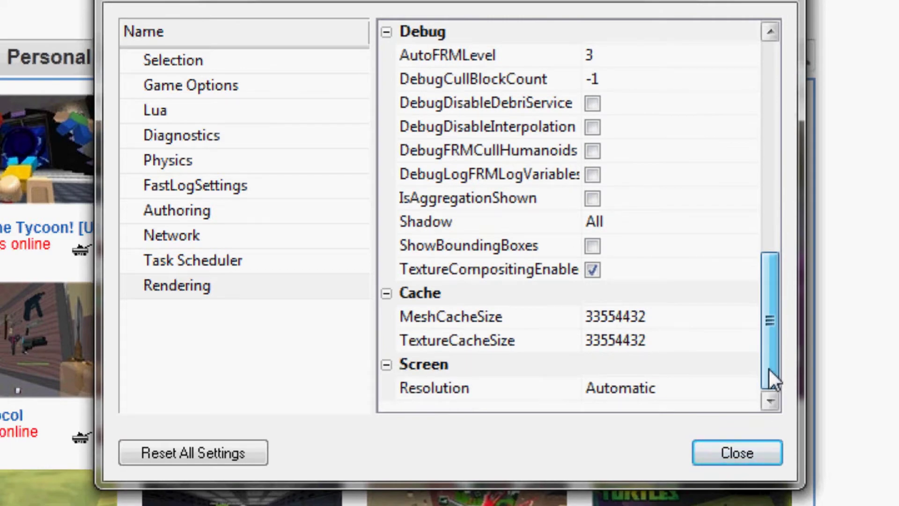
{"action": "left_click", "coordinate": [702, 221]}
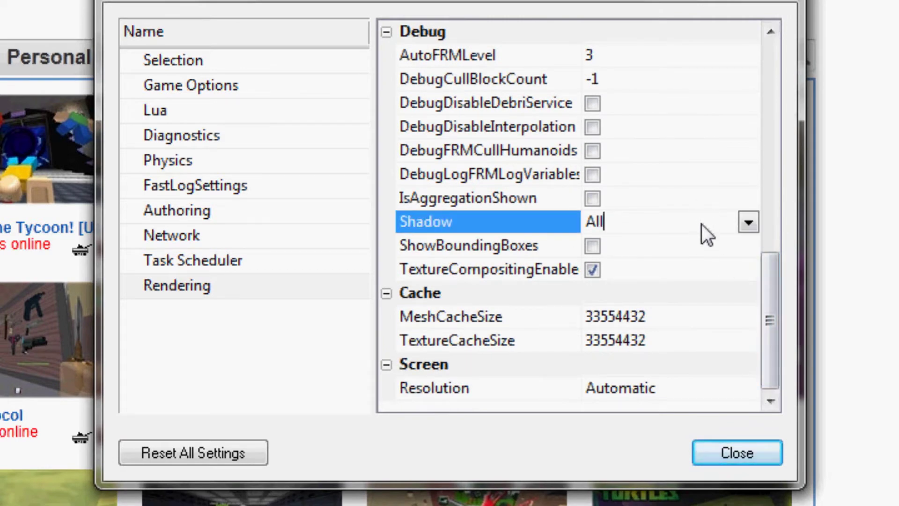
{"action": "left_click", "coordinate": [748, 223]}
{"action": "left_click", "coordinate": [630, 312]}
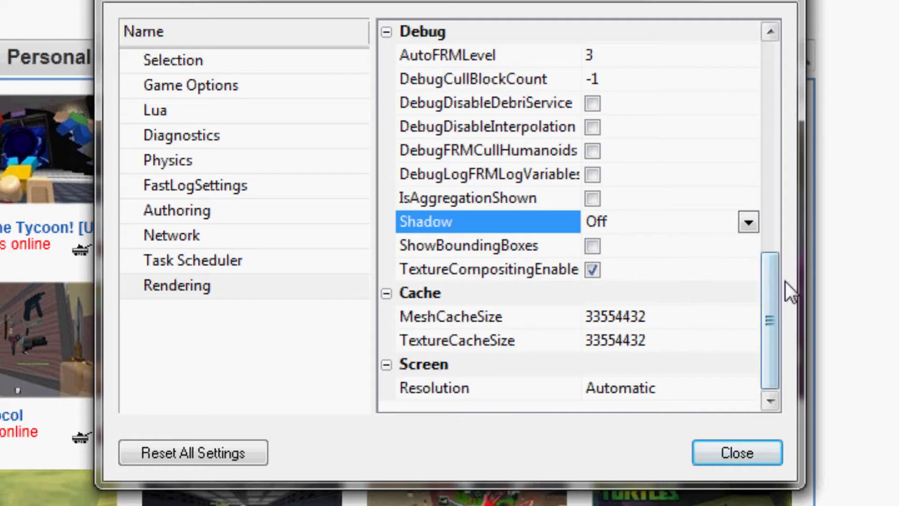
Set DiamondPlateQuality to Low in the Quality group.
{"action": "mouse_move", "coordinate": [771, 293]}
{"action": "left_mouse_down"}
{"action": "mouse_move", "coordinate": [757, 223]}
{"action": "mouse_move", "coordinate": [761, 306]}
{"action": "left_mouse_up"}
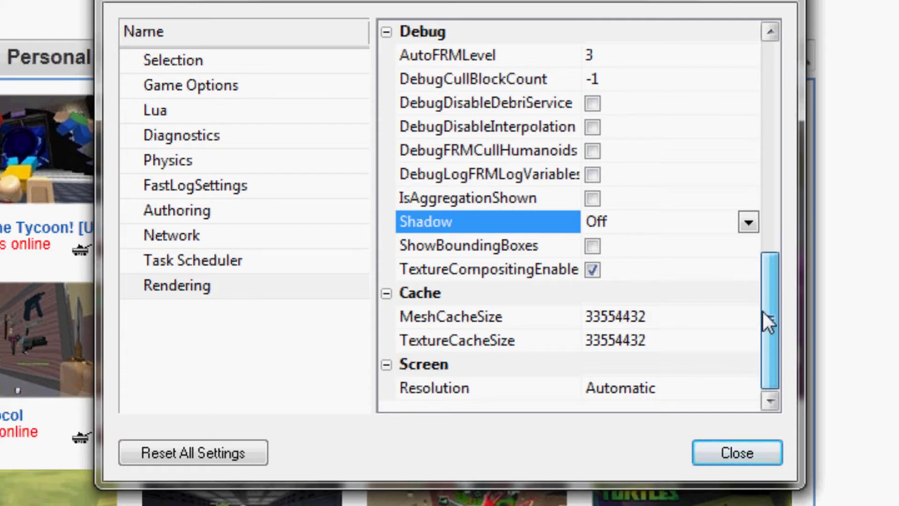
{"action": "left_click_drag", "start_coordinate": [772, 335], "coordinate": [757, 190]}
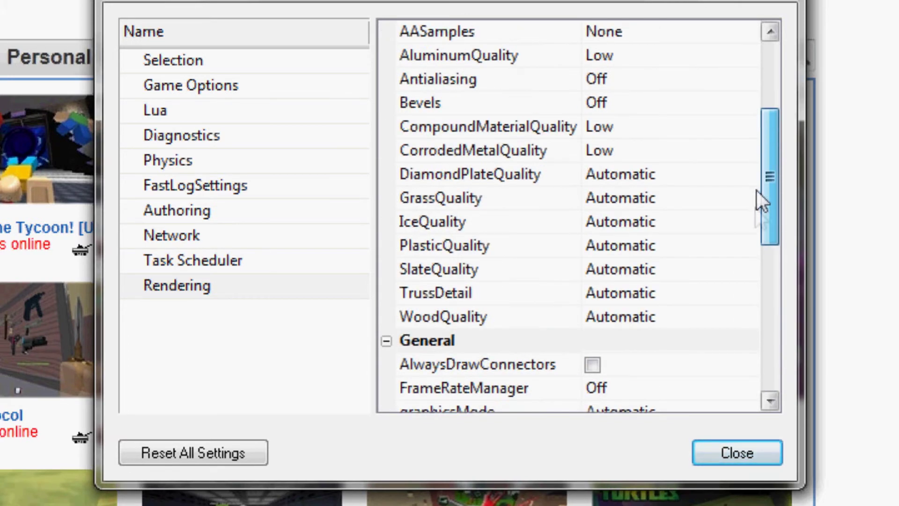
{"action": "left_click", "coordinate": [739, 181]}
{"action": "left_click", "coordinate": [748, 175]}
{"action": "left_click", "coordinate": [647, 222]}
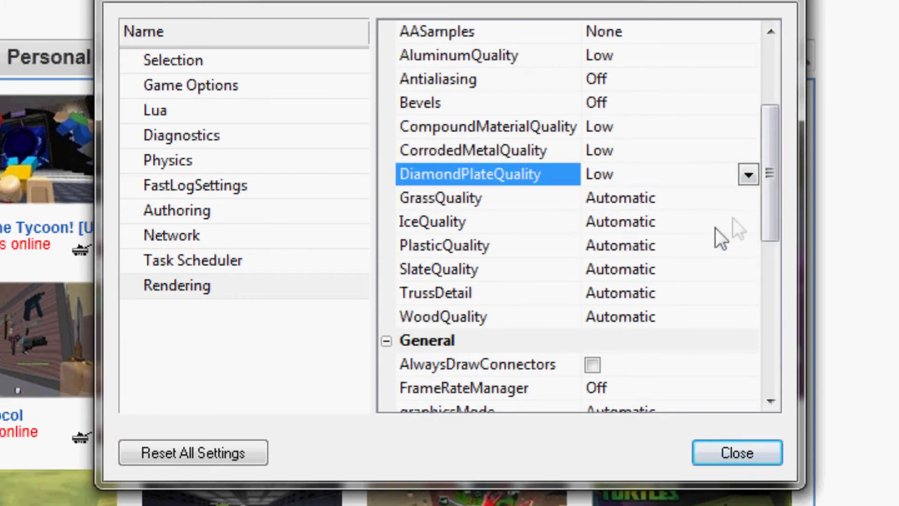
Set GrassQuality and IceQuality to Low.
{"action": "left_click", "coordinate": [749, 198]}
{"action": "left_click", "coordinate": [749, 198]}
{"action": "left_click", "coordinate": [674, 243]}
{"action": "left_click", "coordinate": [750, 223]}
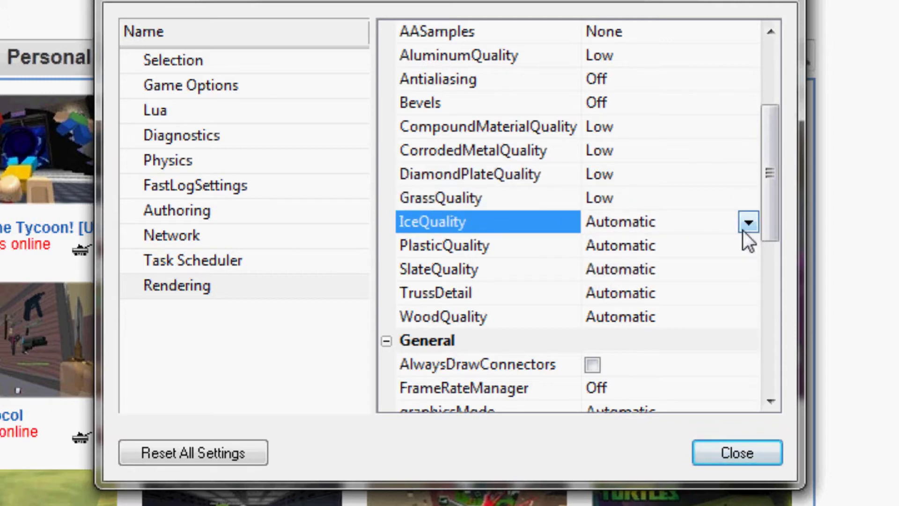
{"action": "left_click", "coordinate": [748, 223]}
{"action": "left_click", "coordinate": [675, 267]}
Set PlasticQuality and SlateQuality to Low in the Quality group of the rendering settings.
{"action": "left_click", "coordinate": [748, 247]}
{"action": "left_click", "coordinate": [749, 247]}
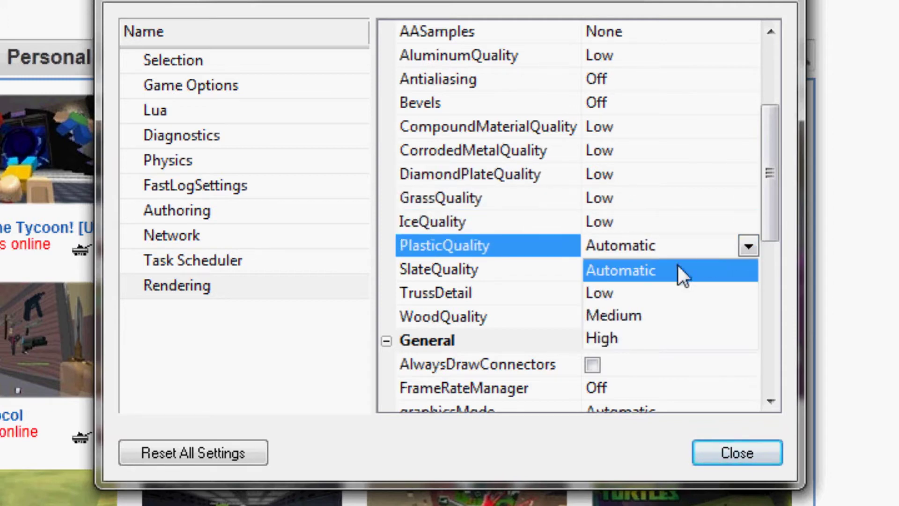
{"action": "left_click", "coordinate": [663, 291]}
{"action": "left_click", "coordinate": [747, 271]}
{"action": "left_click", "coordinate": [749, 270]}
{"action": "left_click", "coordinate": [670, 311]}
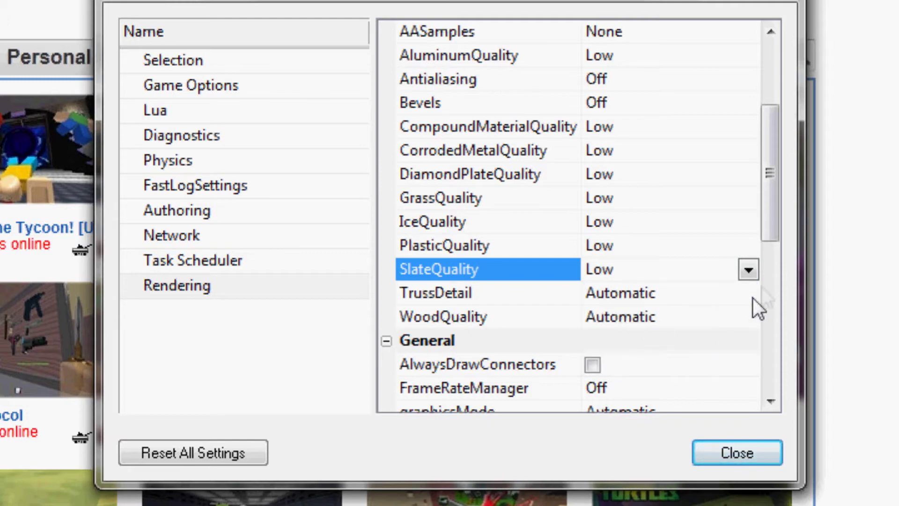
Set TrussDetail and WoodQuality to Low.
{"action": "scroll", "coordinate": [749, 304], "scroll_direction": "down", "scroll_amount": 5}
{"action": "left_click_drag", "start_coordinate": [773, 265], "coordinate": [769, 188]}
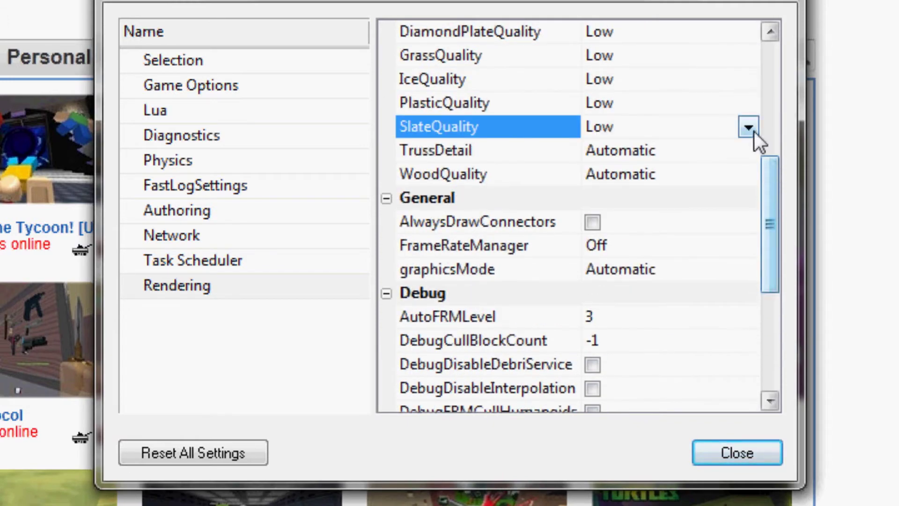
{"action": "left_click", "coordinate": [748, 150]}
{"action": "left_click", "coordinate": [748, 151]}
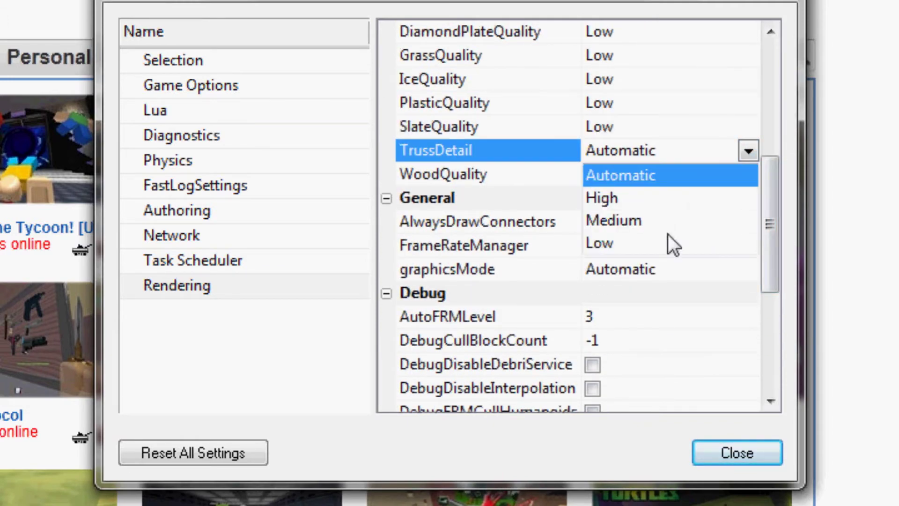
{"action": "left_click", "coordinate": [668, 237]}
{"action": "left_click", "coordinate": [747, 174]}
{"action": "left_click", "coordinate": [749, 174]}
{"action": "left_click", "coordinate": [619, 225]}
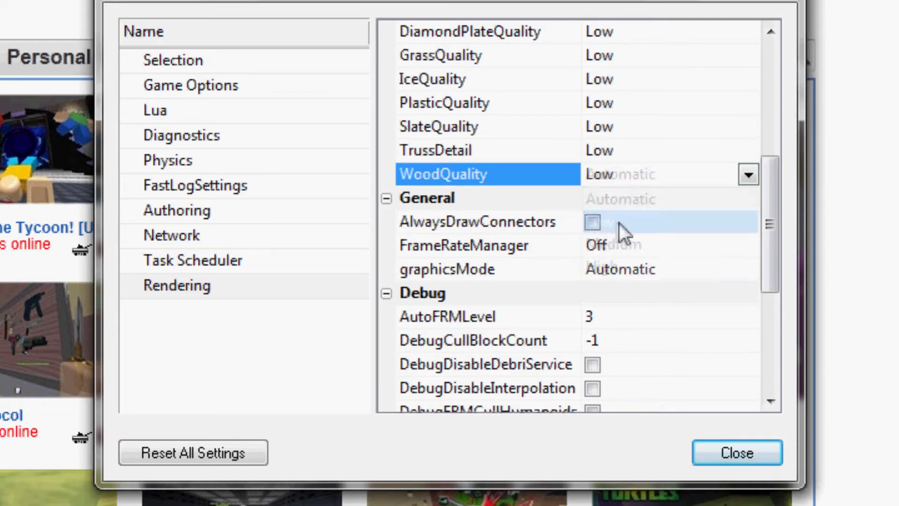
Close the settings, acknowledge the restart notice and exit ROBLOX Studio so the changes can take effect.
{"action": "left_click", "coordinate": [744, 453]}
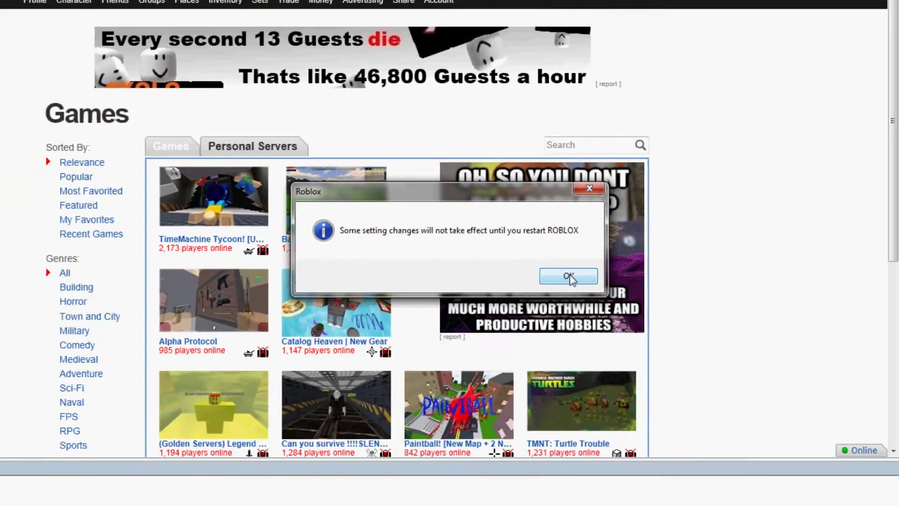
{"action": "left_click", "coordinate": [675, 294]}
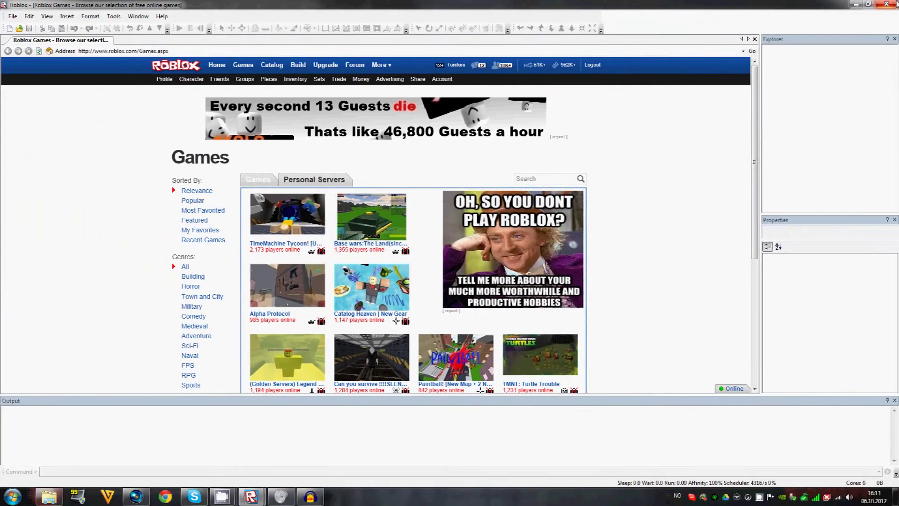
{"action": "left_click", "coordinate": [897, 4]}
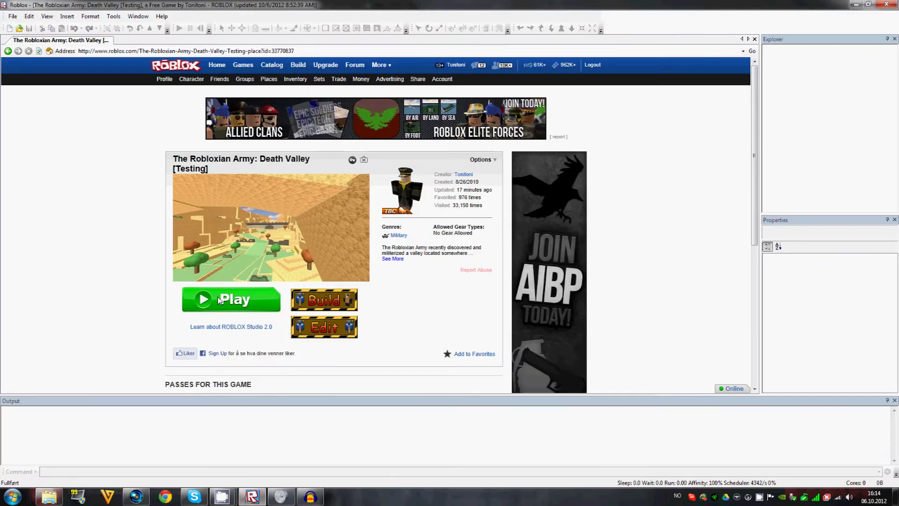
Start playing The Robloxian Army: Death Valley [Testing] and restore its maximized game window to a smaller size.
{"action": "left_click", "coordinate": [219, 300]}
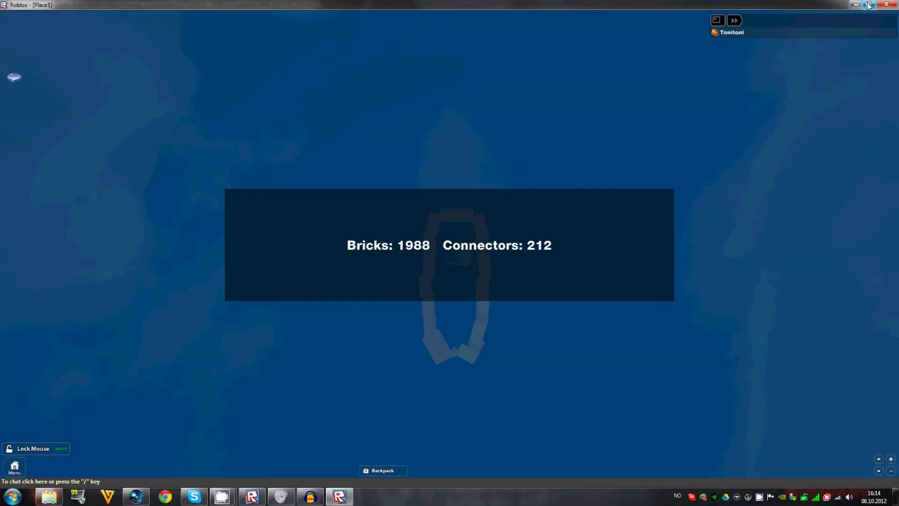
{"action": "left_click", "coordinate": [867, 5]}
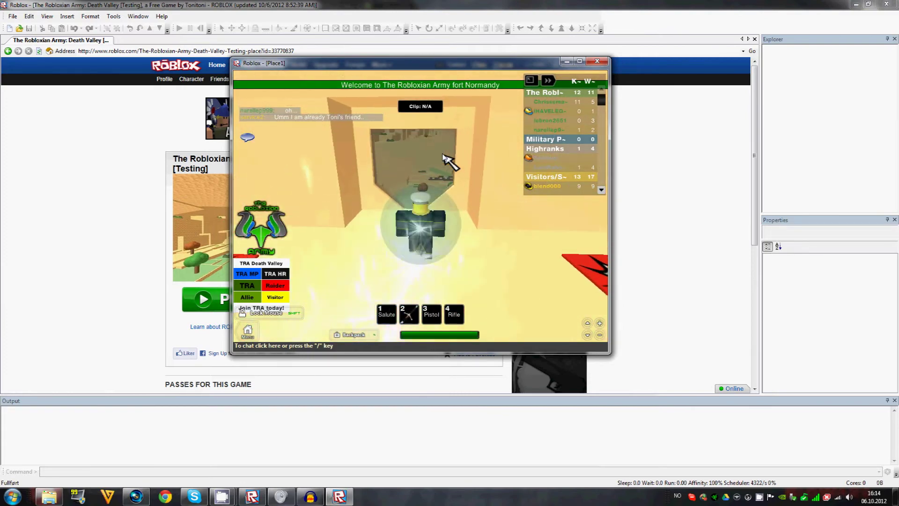
Walk the character out of the fort into the green valley and equip the rifle.
{"action": "key", "text": "w"}
{"action": "scroll", "coordinate": [444, 155], "scroll_direction": "down", "scroll_amount": 8}
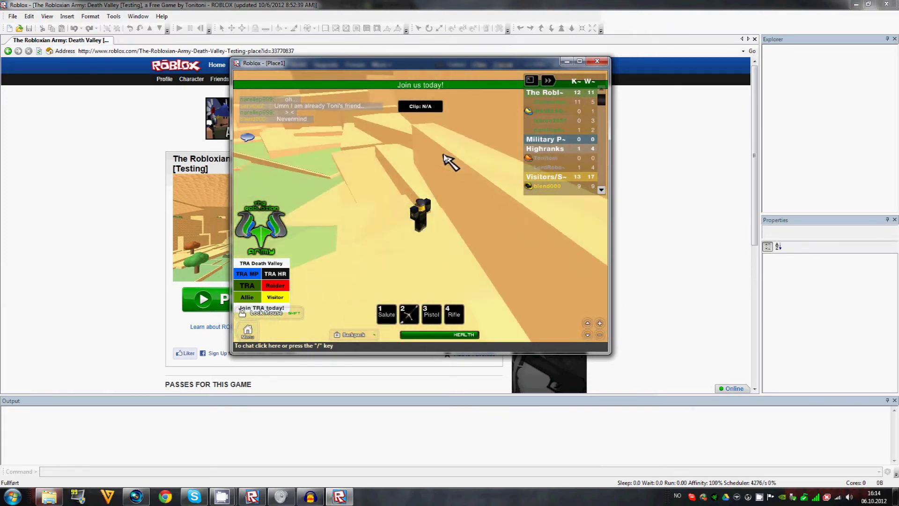
{"action": "scroll", "coordinate": [449, 160], "scroll_direction": "up", "scroll_amount": 6}
{"action": "key", "text": "4"}
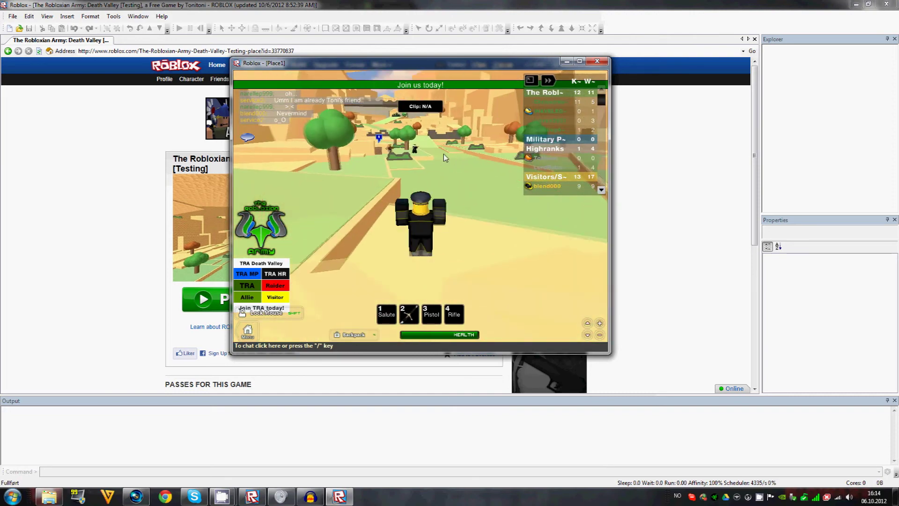
{"action": "key", "text": "w"}
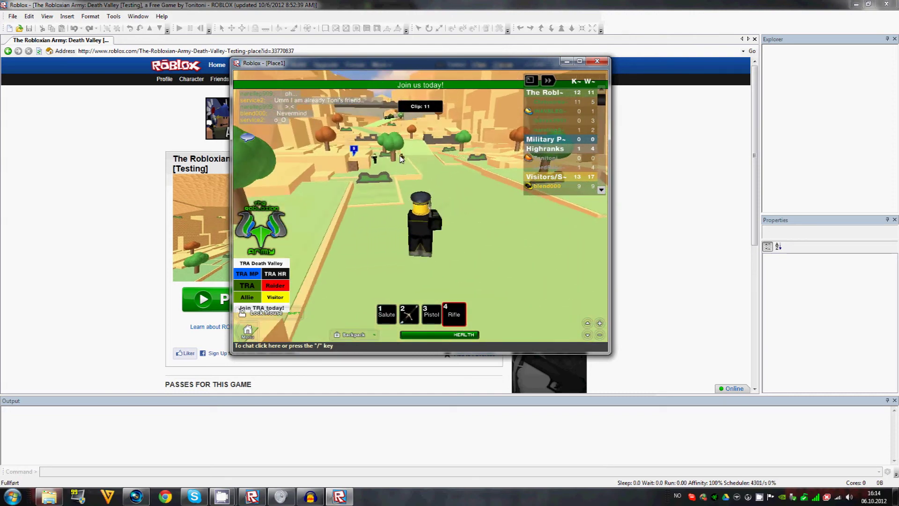
{"action": "key", "text": "space"}
{"action": "key", "text": "4"}
{"action": "key", "text": "w"}
{"action": "key", "text": "4"}
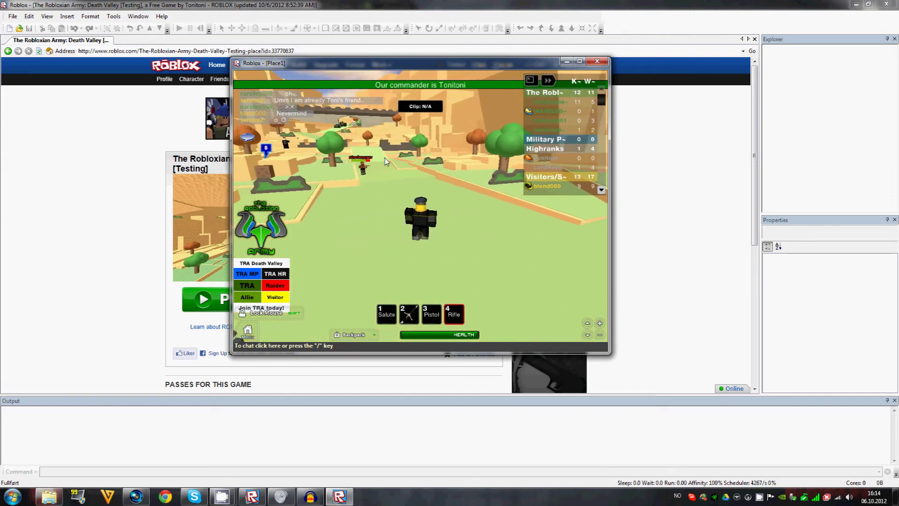
Shoot the enemy player ahead in the valley with the rifle while moving the character around.
{"action": "left_click", "coordinate": [377, 182]}
{"action": "key", "text": "w"}
{"action": "left_click", "coordinate": [411, 167]}
{"action": "left_click", "coordinate": [417, 168]}
{"action": "left_click", "coordinate": [387, 174]}
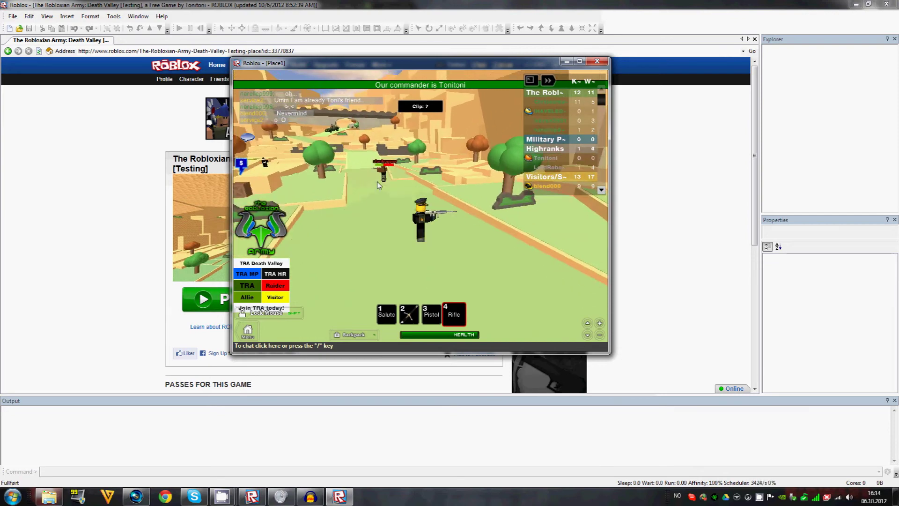
{"action": "left_click", "coordinate": [372, 169]}
{"action": "left_click", "coordinate": [394, 175]}
{"action": "left_click", "coordinate": [415, 175]}
{"action": "key", "text": "d"}
{"action": "left_click", "coordinate": [383, 179]}
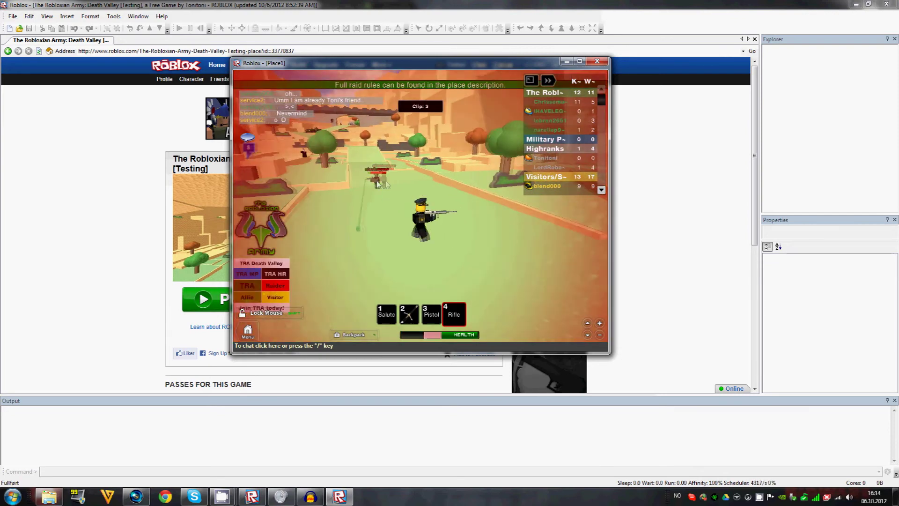
{"action": "key", "text": "s"}
{"action": "left_click", "coordinate": [360, 199]}
{"action": "left_click", "coordinate": [360, 200]}
{"action": "key", "text": "w"}
{"action": "left_click", "coordinate": [403, 161]}
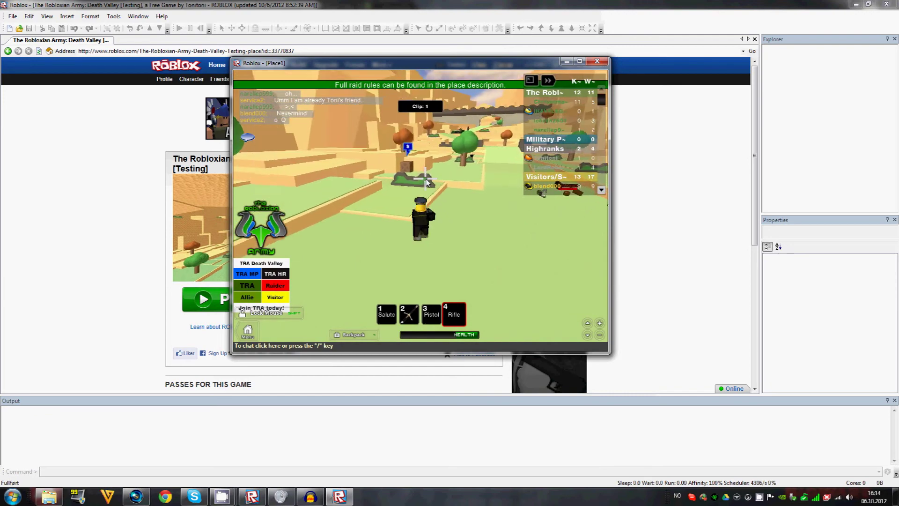
Run past the supply crate, put the rifle away and continue along the raised sand ledge.
{"action": "key", "text": "w"}
{"action": "key", "text": "a"}
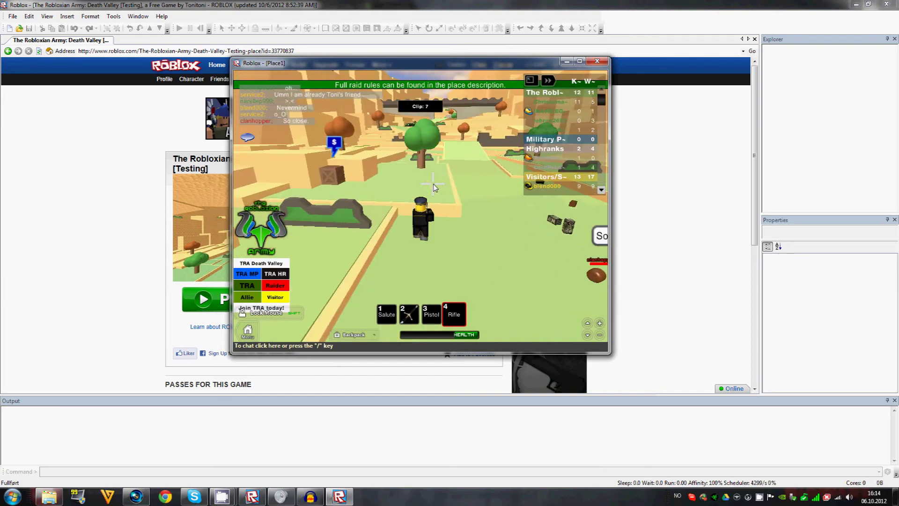
{"action": "key", "text": "4"}
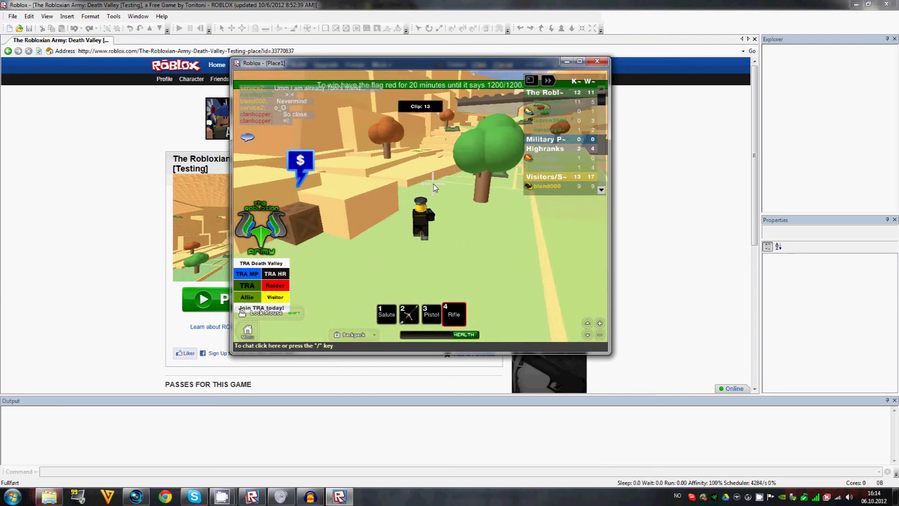
{"action": "key", "text": "w"}
{"action": "key", "text": "space"}
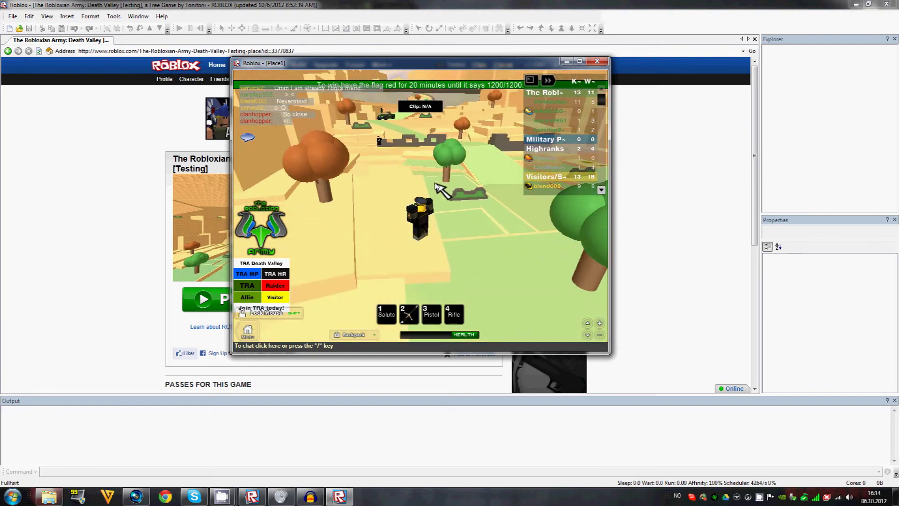
{"action": "key", "text": "w"}
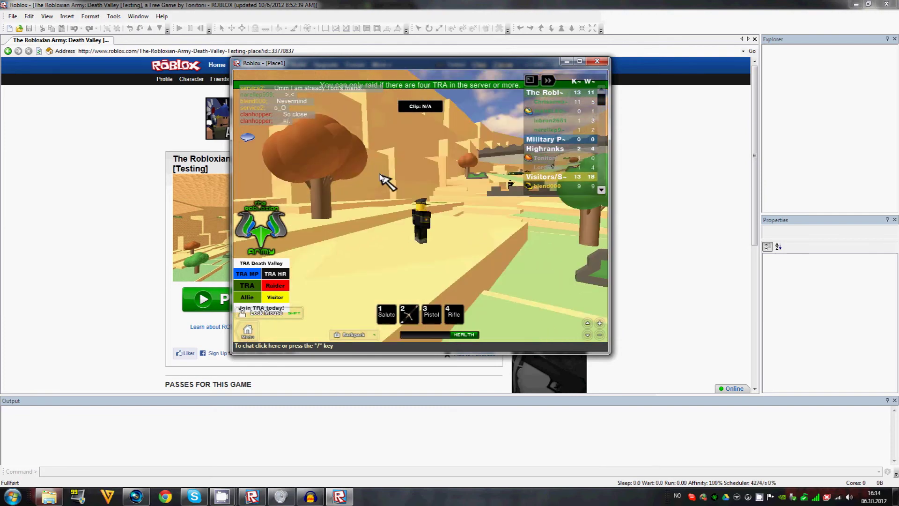
{"action": "key", "text": "w"}
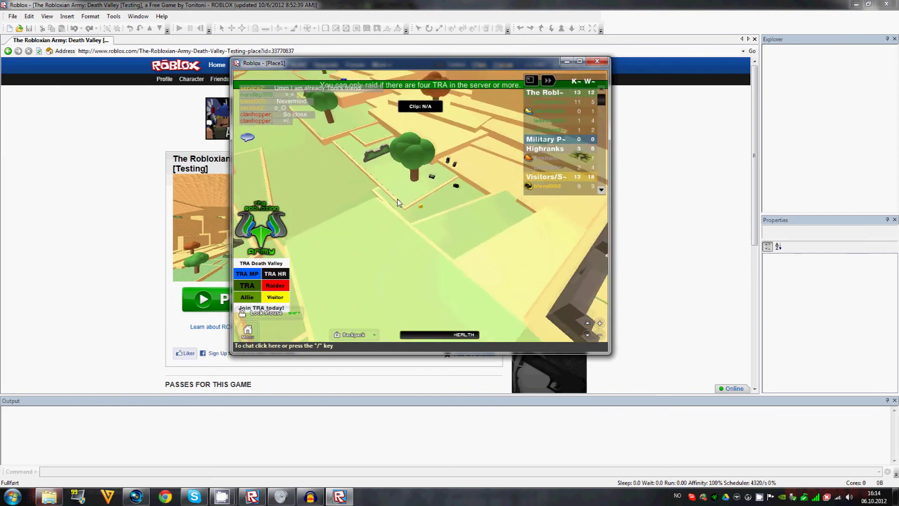
Walk the respawned character through the fort and take the machine gun from the supply point.
{"action": "scroll", "coordinate": [401, 238], "scroll_direction": "up", "scroll_amount": 3}
{"action": "right_click_drag", "start_coordinate": [401, 238], "coordinate": [445, 228]}
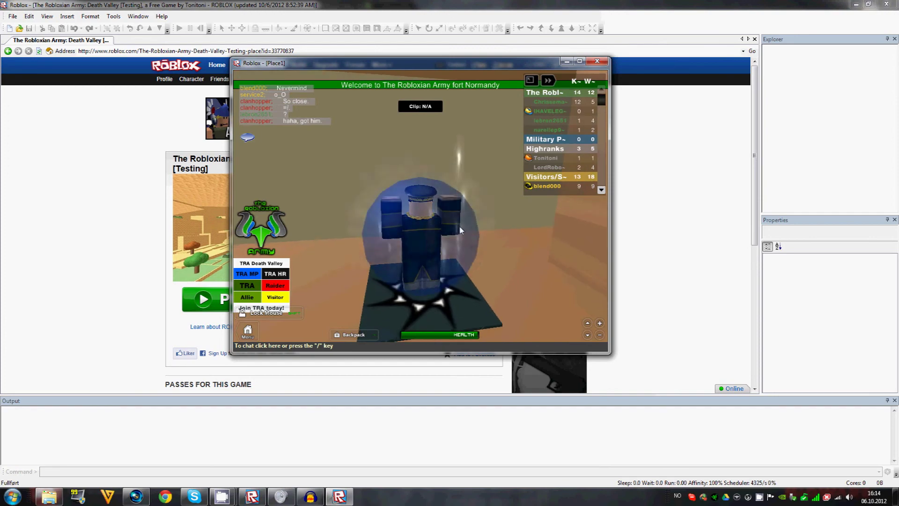
{"action": "right_click_drag", "start_coordinate": [484, 171], "coordinate": [482, 169]}
{"action": "key", "text": "w"}
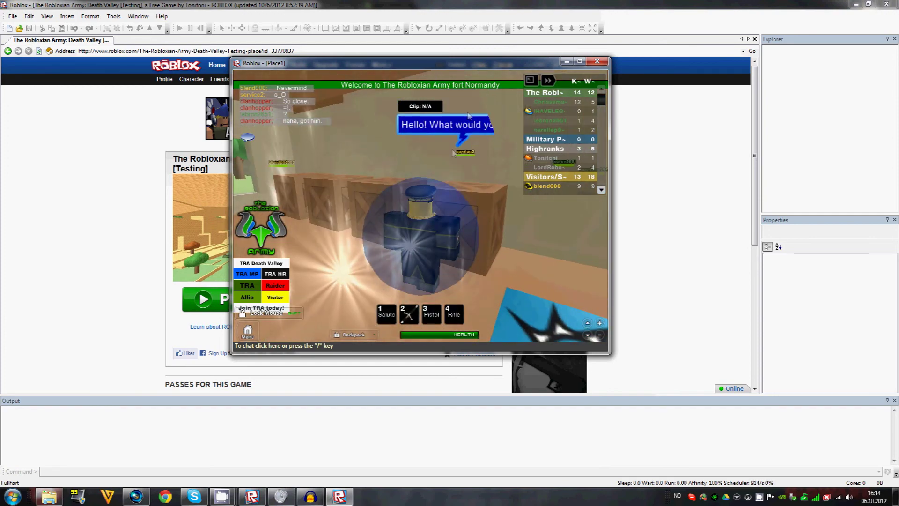
{"action": "left_click", "coordinate": [324, 278]}
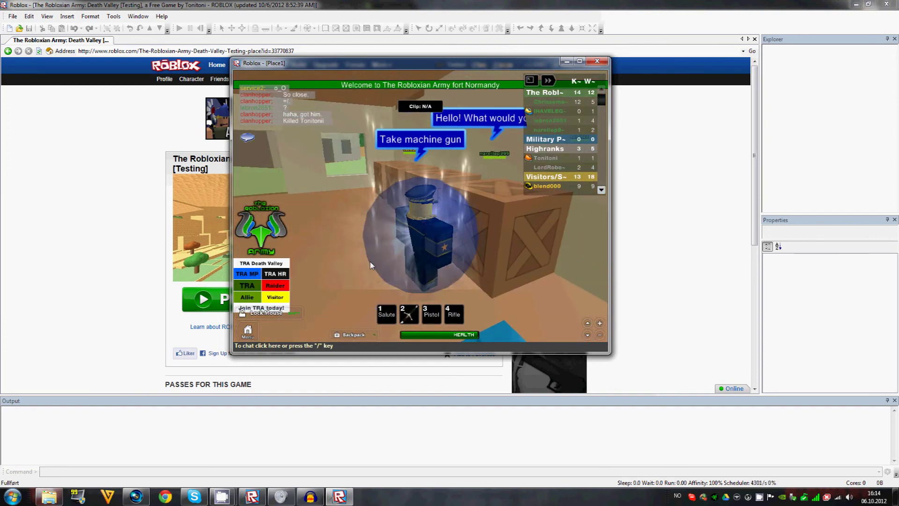
{"action": "right_click_drag", "start_coordinate": [385, 260], "coordinate": [383, 260]}
{"action": "key", "text": "w"}
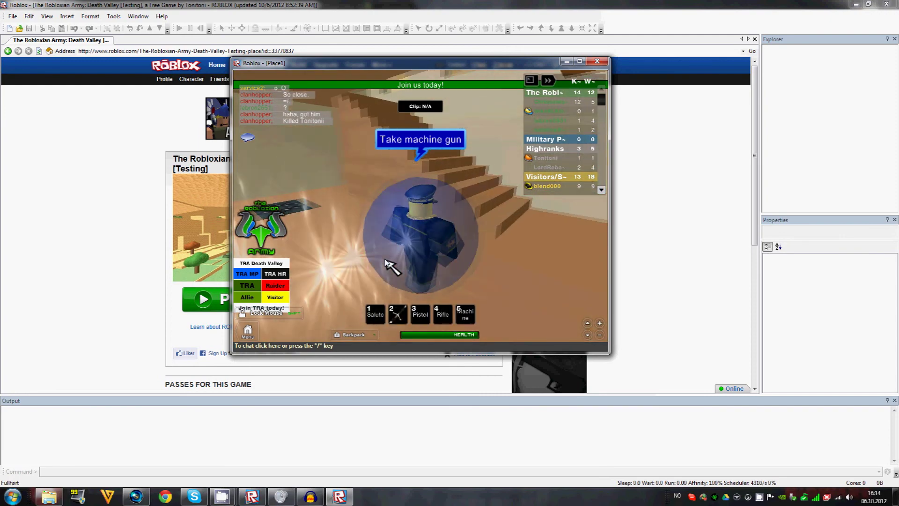